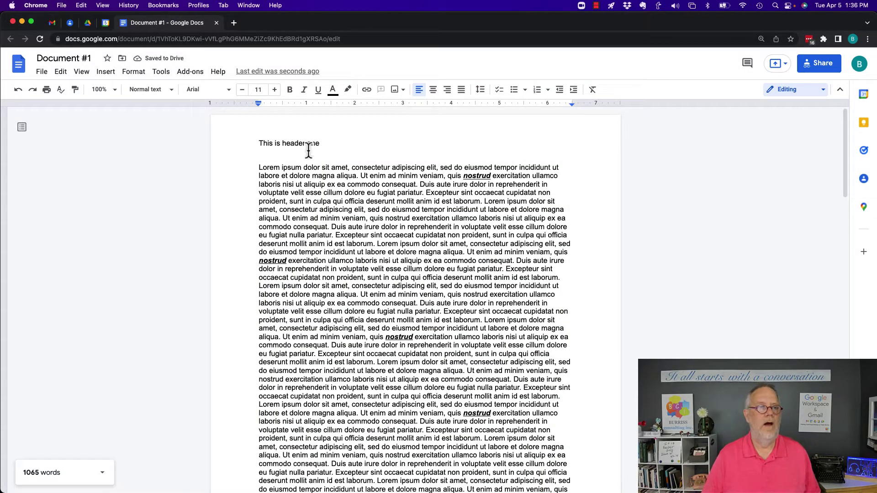
Open the page header and select words in 'This is header one' on the pages.
scroll(431, 223, "down", 15)
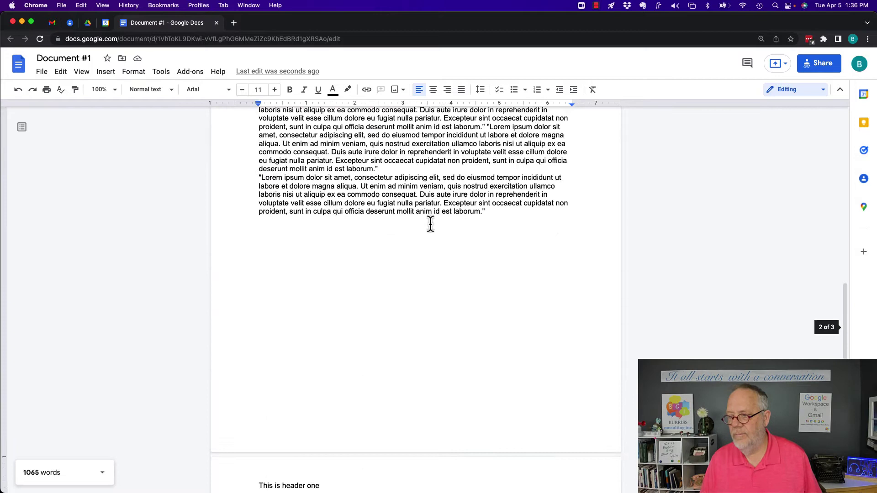
scroll(430, 223, "down", 5)
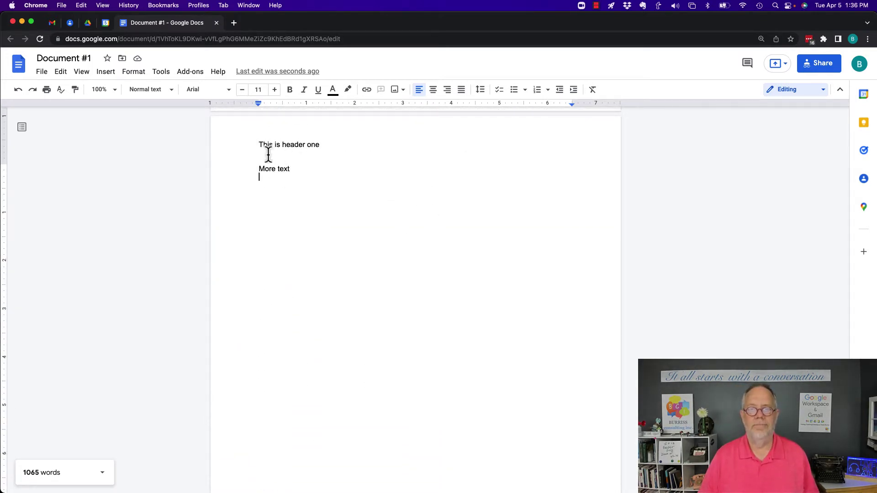
double_click(284, 144)
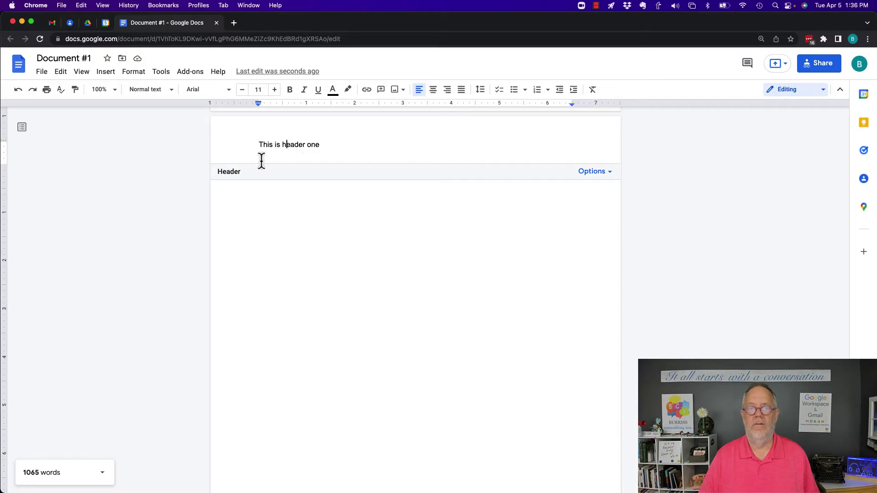
scroll(372, 245, "up", 3)
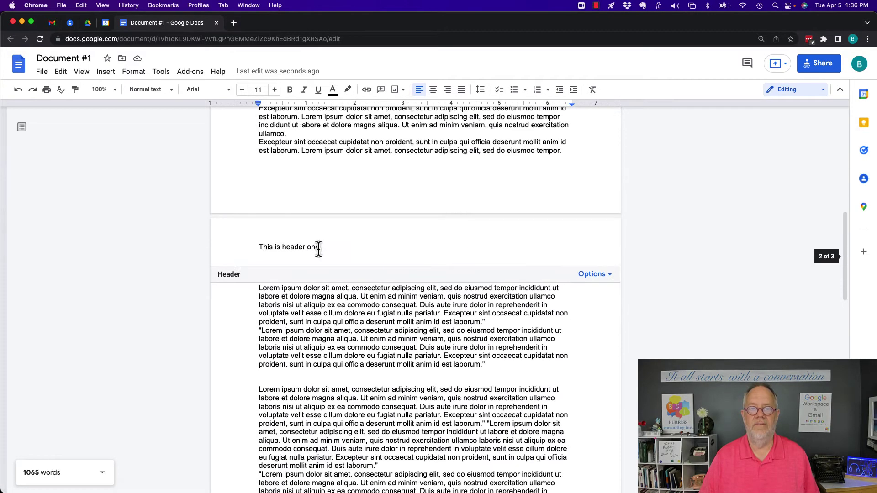
double_click(292, 247)
scroll(302, 248, "down", 3)
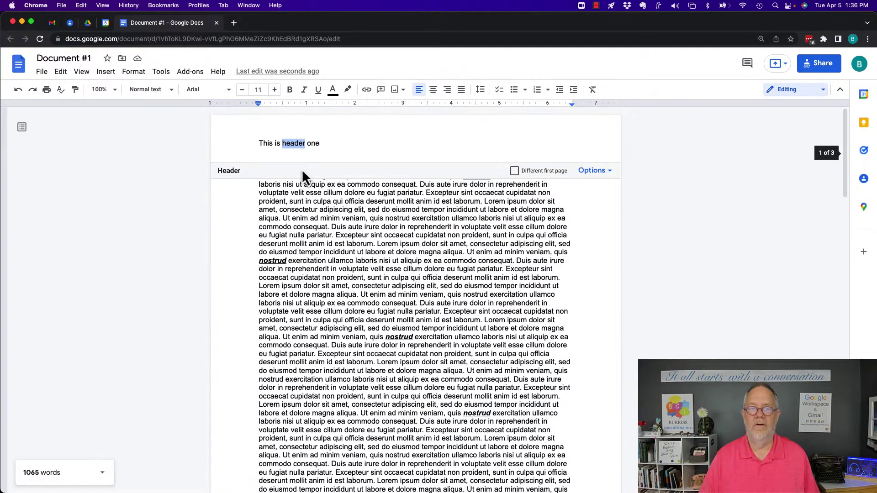
double_click(309, 141)
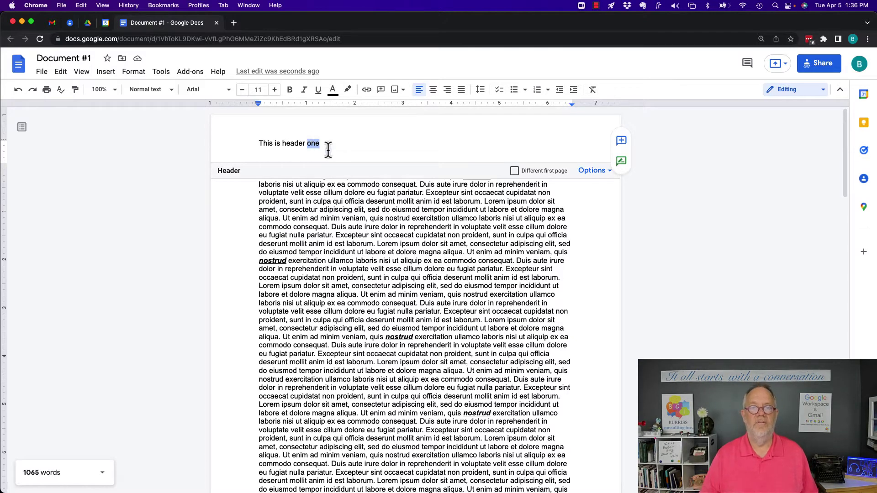
Tick Different first page, type 'This is the first page header', and check later pages' headers.
left_click(515, 171)
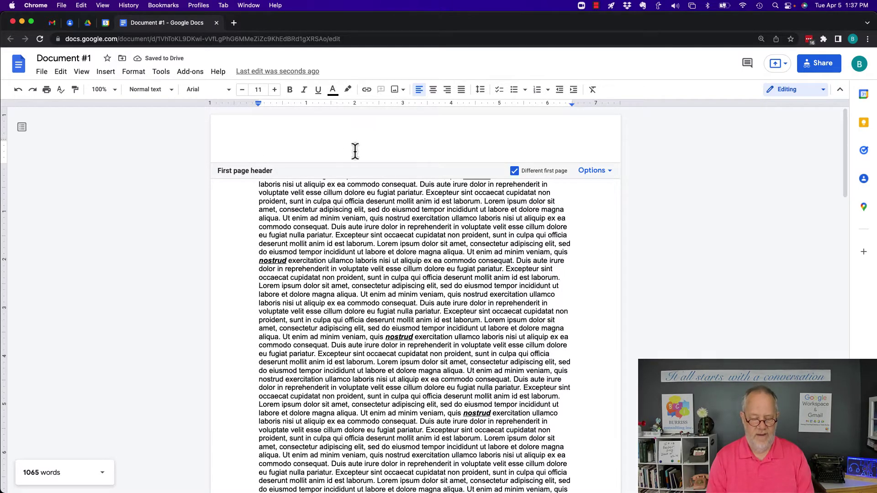
type("This is the first page header")
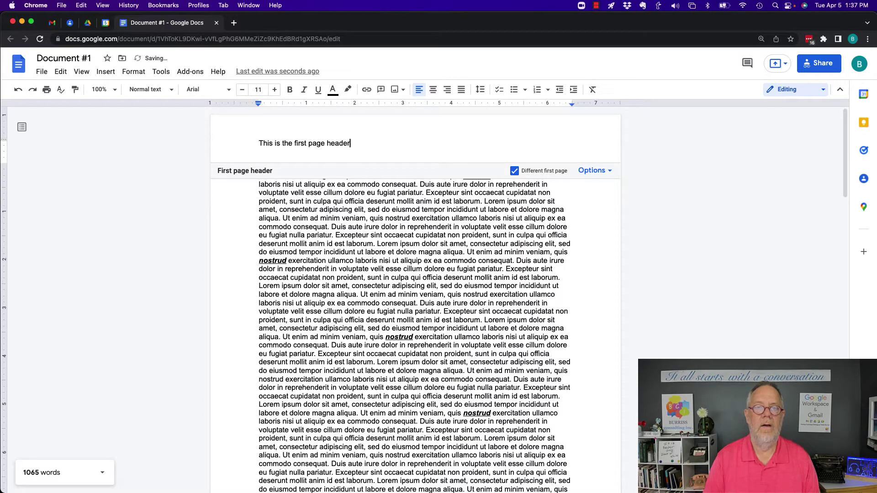
left_click(391, 269)
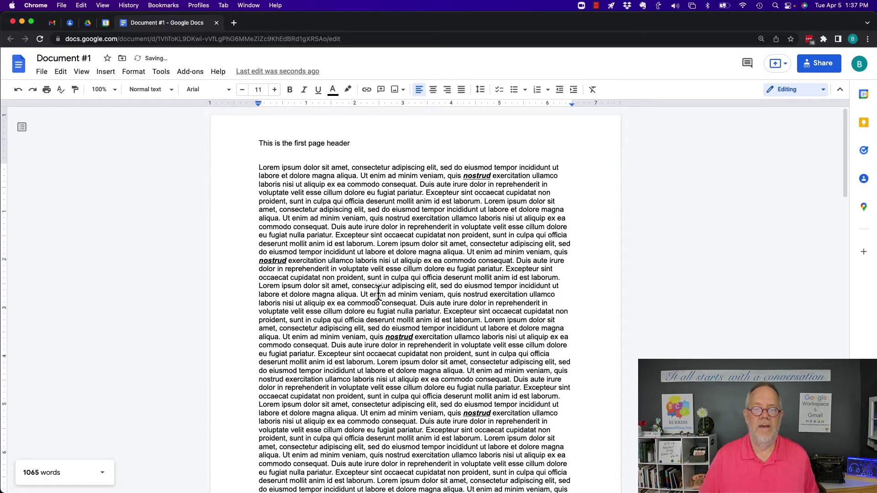
scroll(379, 292, "down", 8)
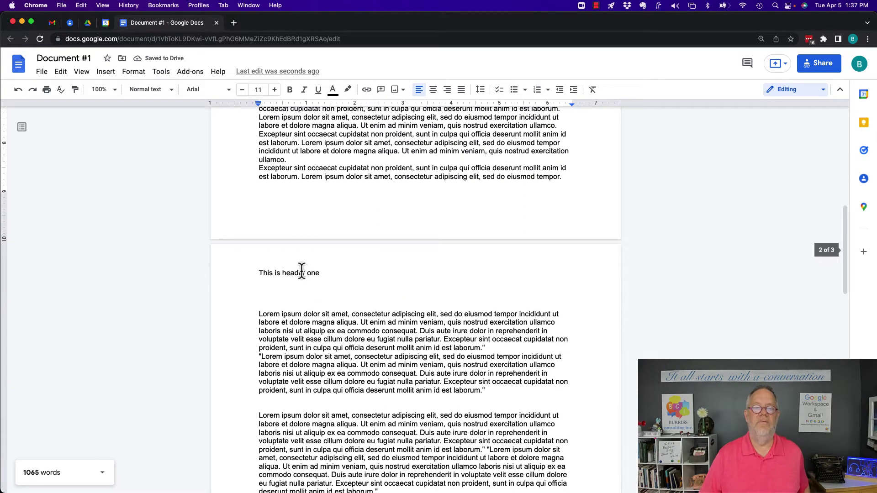
scroll(327, 274, "down", 10)
scroll(327, 273, "down", 1)
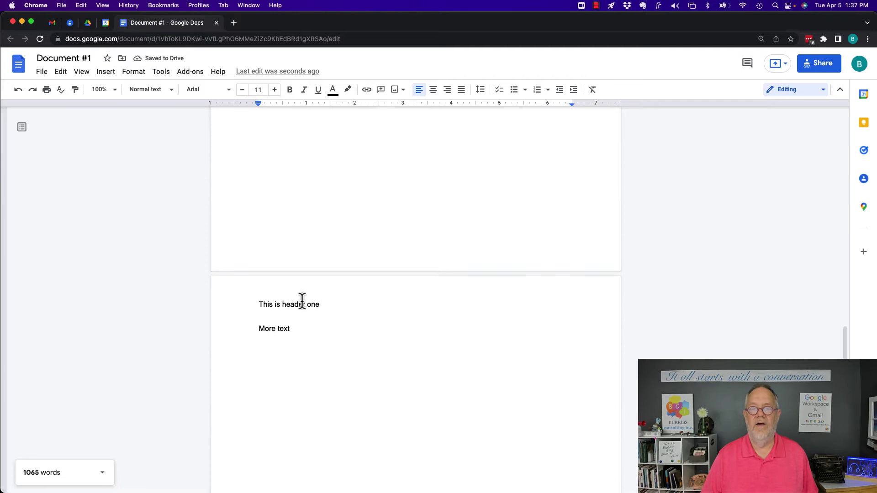
key("super+Up")
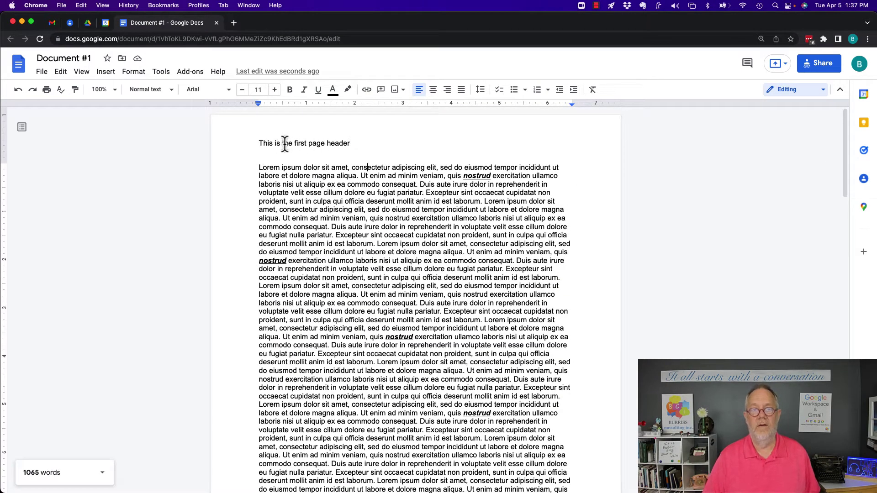
Reopen the headers to confirm later pages still read 'This is header one'.
key("alt+Right")
key("alt+Right")
key("alt+Right")
key("alt+Right")
key("alt+Right")
double_click(352, 147)
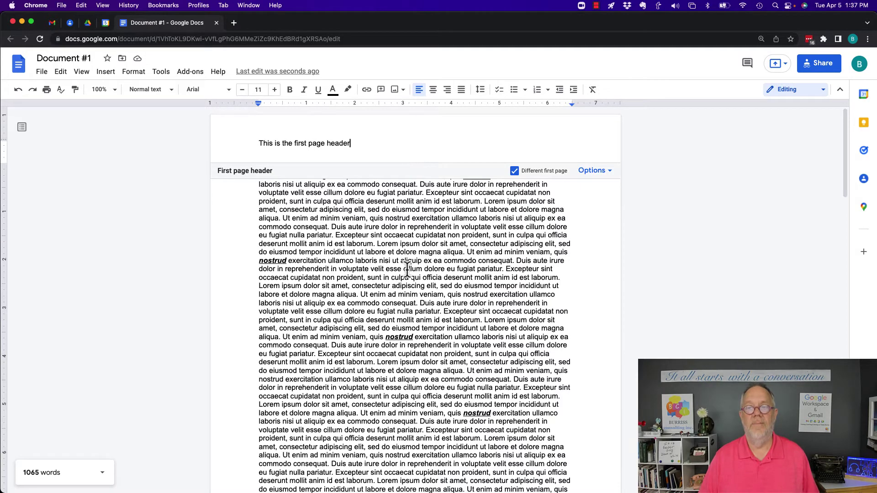
scroll(408, 270, "down", 3)
scroll(408, 270, "down", 15)
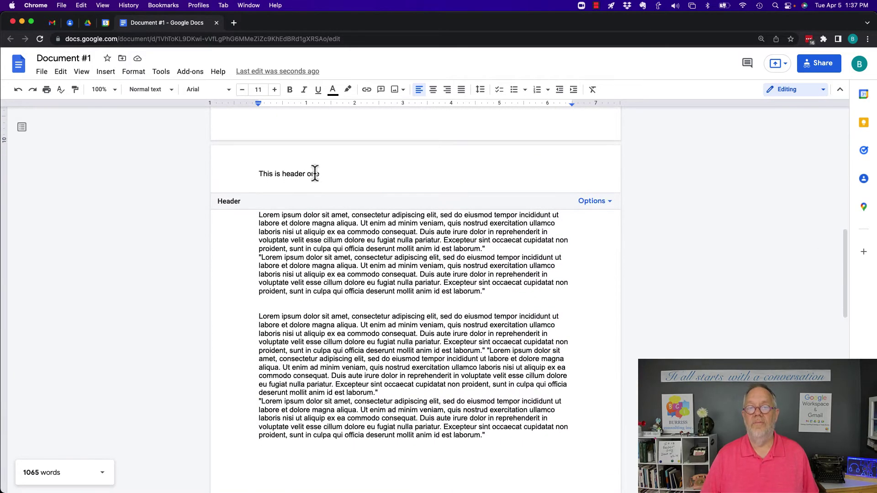
double_click(315, 174)
scroll(362, 417, "down", 10)
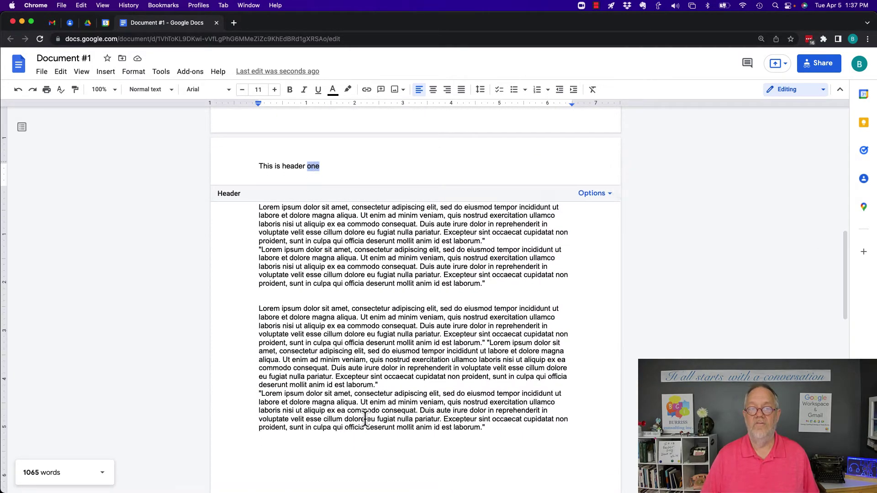
left_click(349, 287)
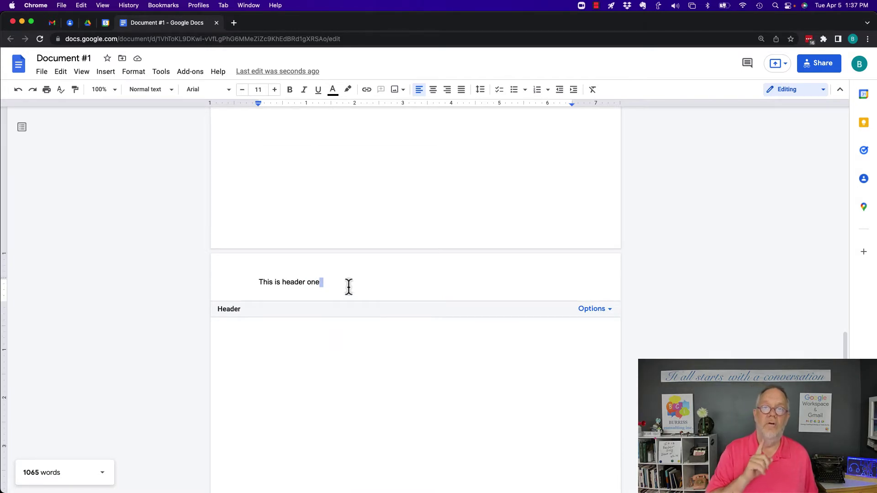
scroll(348, 286, "up", 3)
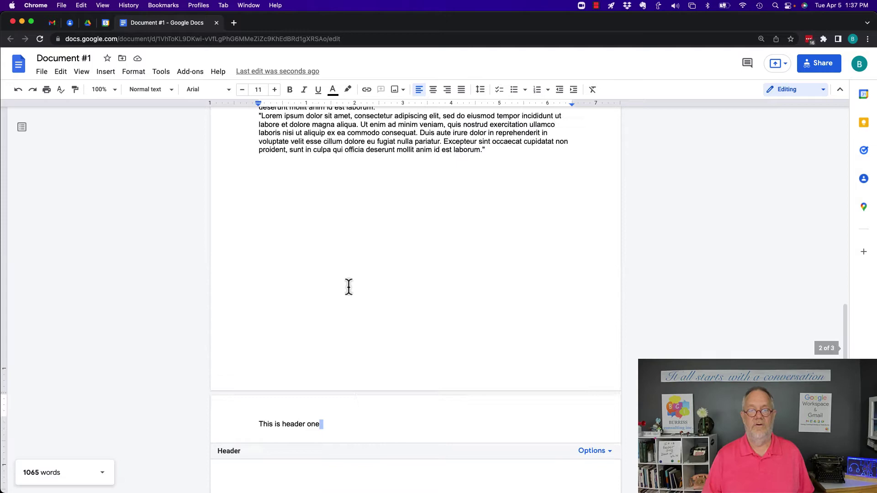
scroll(349, 288, "down", 6)
scroll(317, 272, "up", 2)
left_click(323, 292)
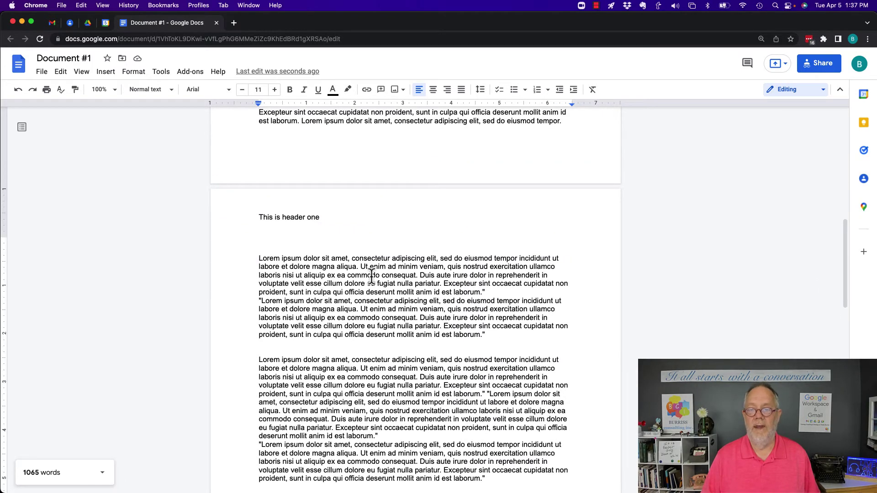
Add a blank line after page 2's last paragraph and put the caret on it.
scroll(380, 291, "down", 5)
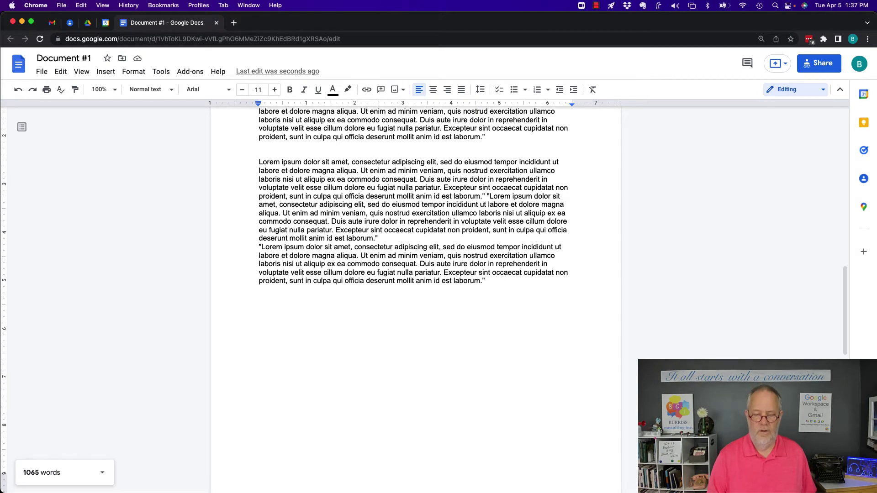
key("super+Down")
key("Return")
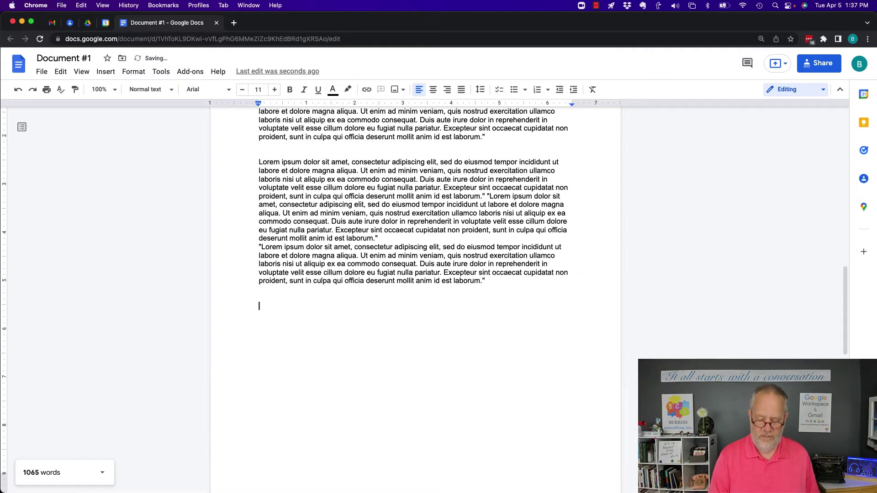
key("super+Return")
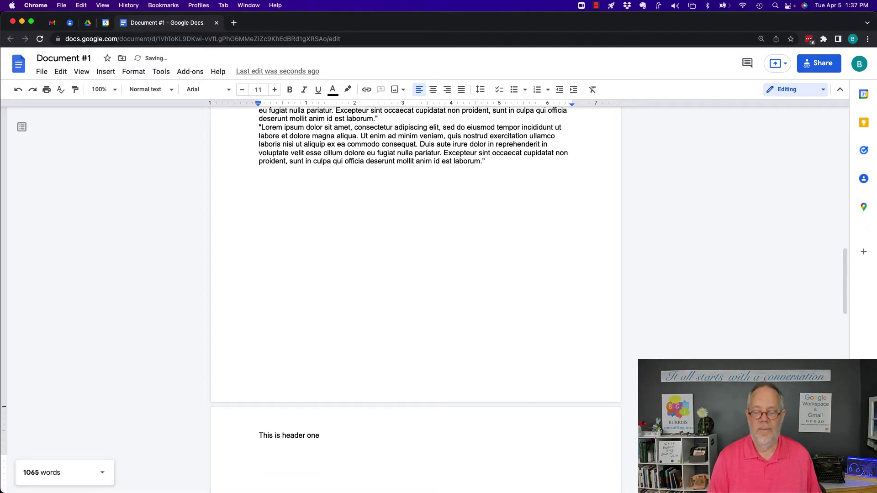
left_click(260, 187)
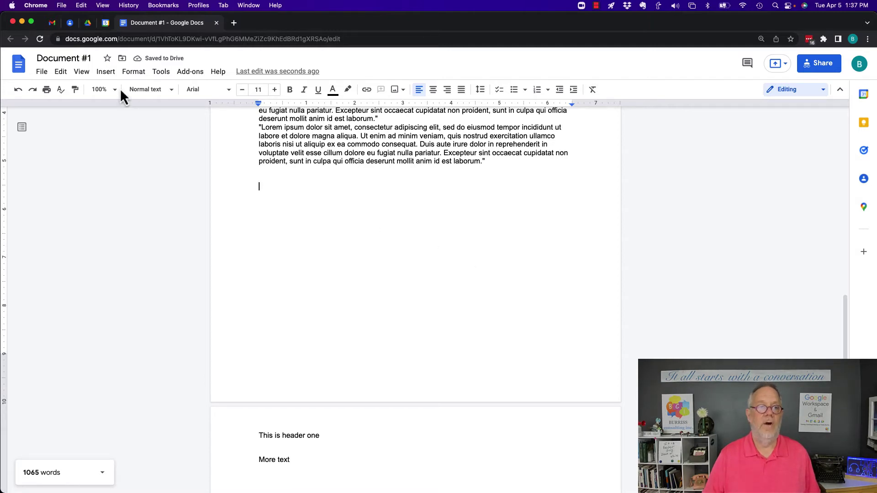
Insert a next-page section break on the blank line after page 2's last paragraph.
left_click(100, 77)
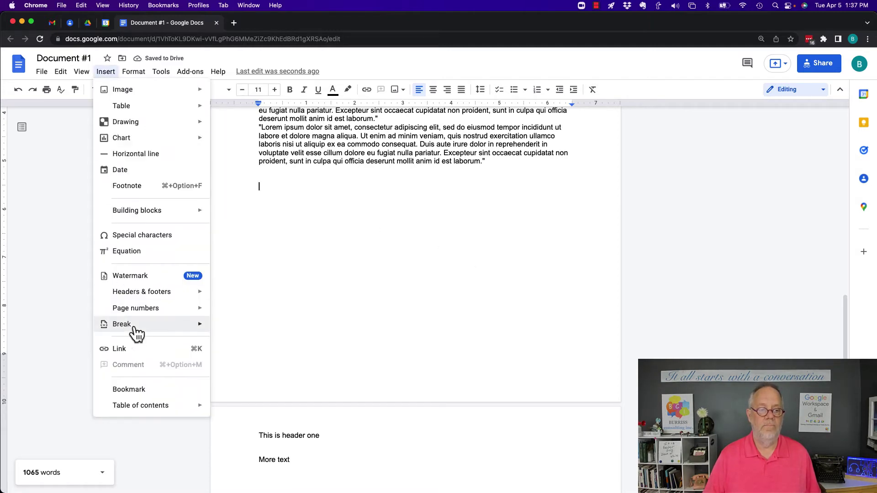
mouse_move(135, 334)
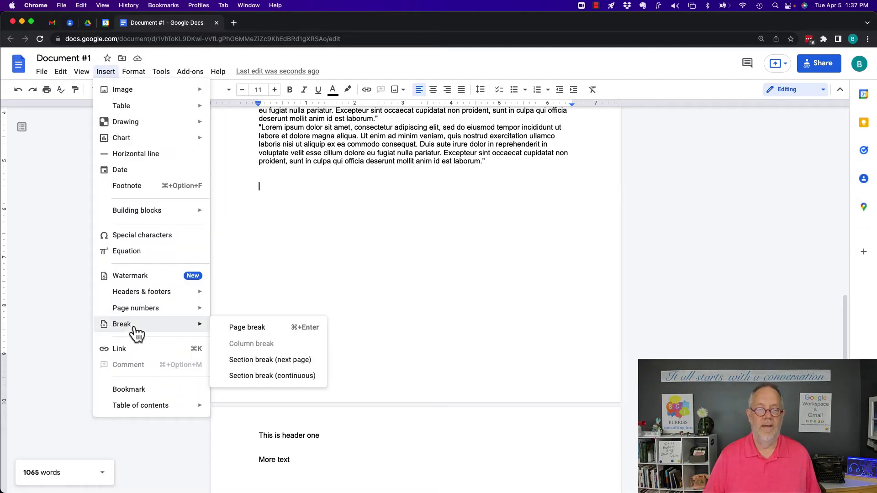
left_click(274, 361)
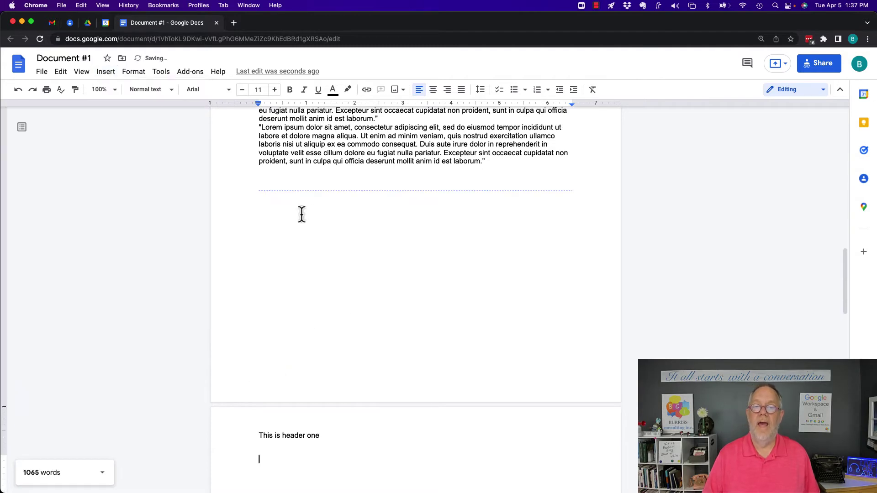
Untick 'Link to previous' for the Section 2 header and select its header text.
scroll(343, 256, "down", 5)
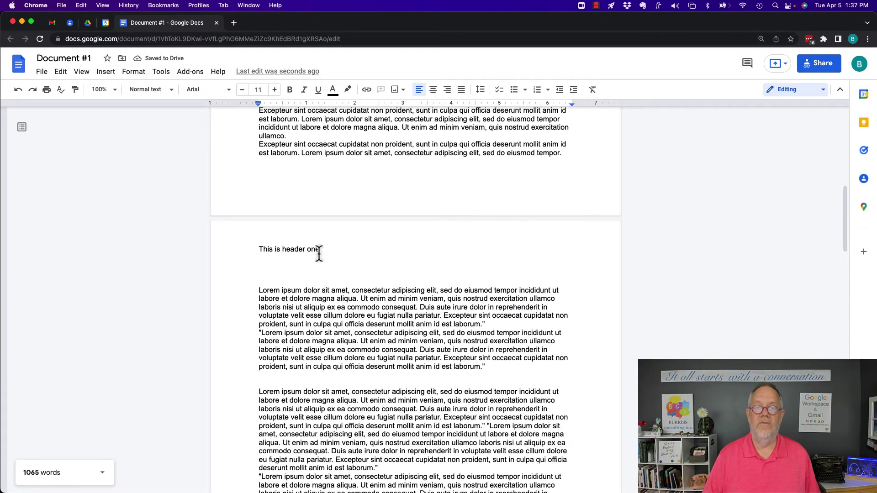
double_click(300, 249)
triple_click(300, 250)
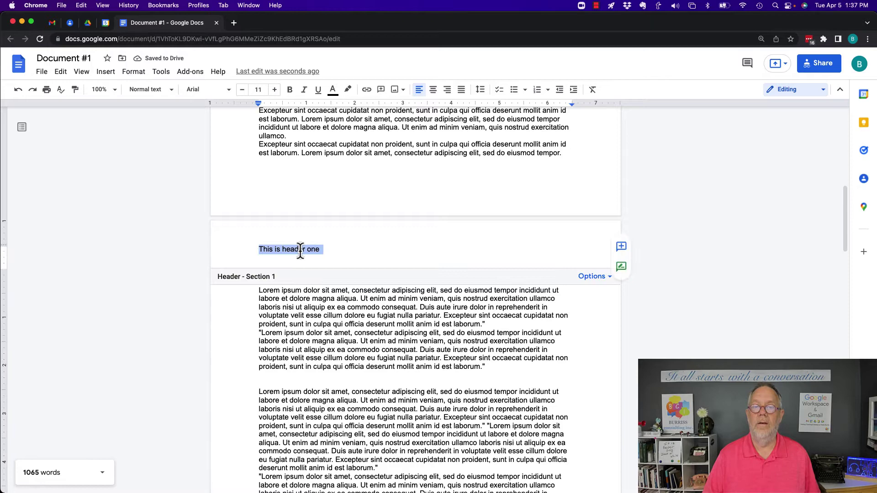
scroll(403, 371, "down", 3)
scroll(403, 371, "down", 8)
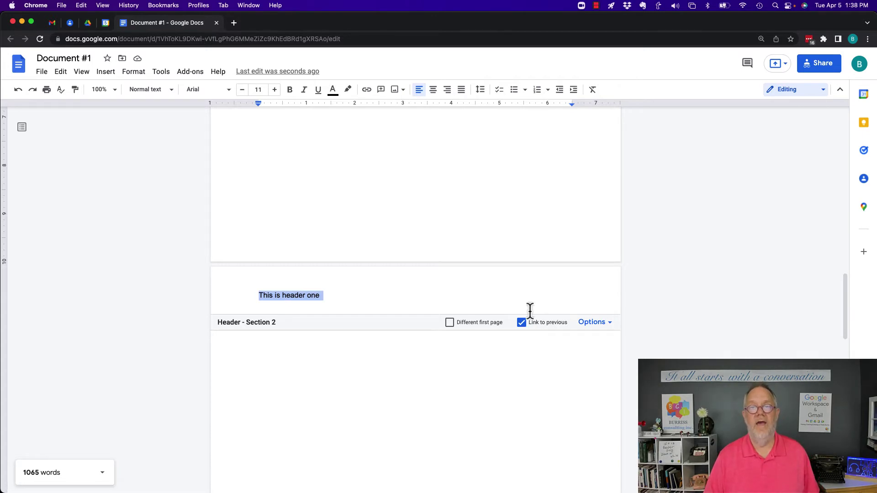
left_click(522, 322)
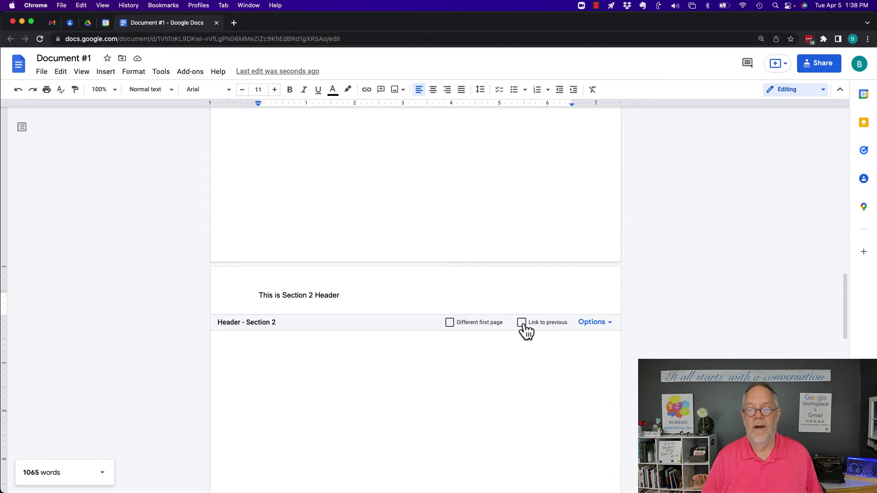
left_click_drag(287, 295, 345, 295)
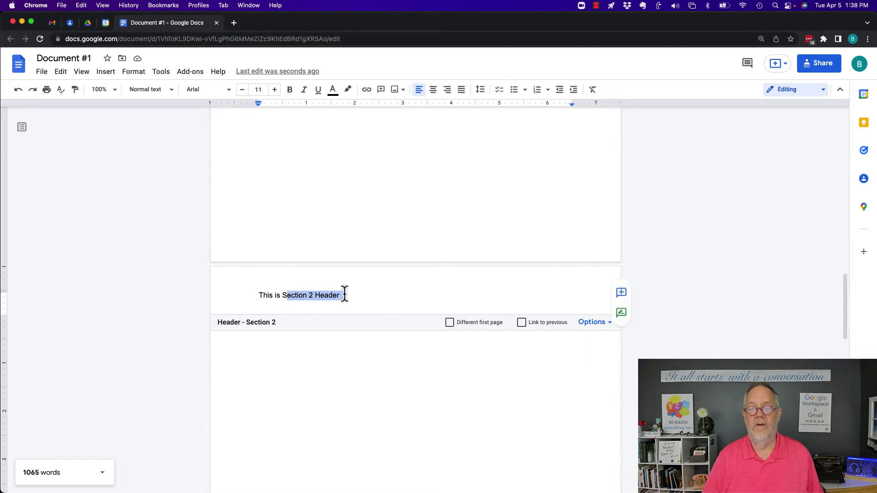
Select text in an earlier header, then return to the body and scroll down.
scroll(417, 205, "up", 10)
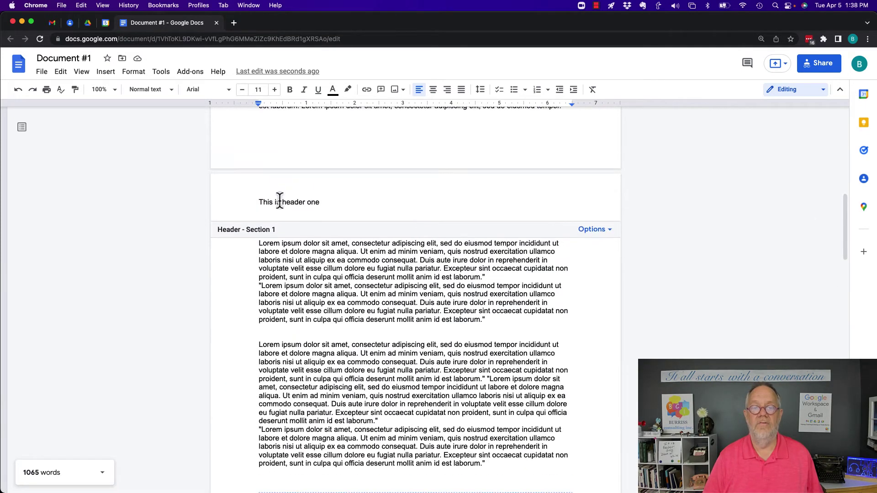
left_click_drag(280, 201, 329, 201)
scroll(392, 333, "down", 10)
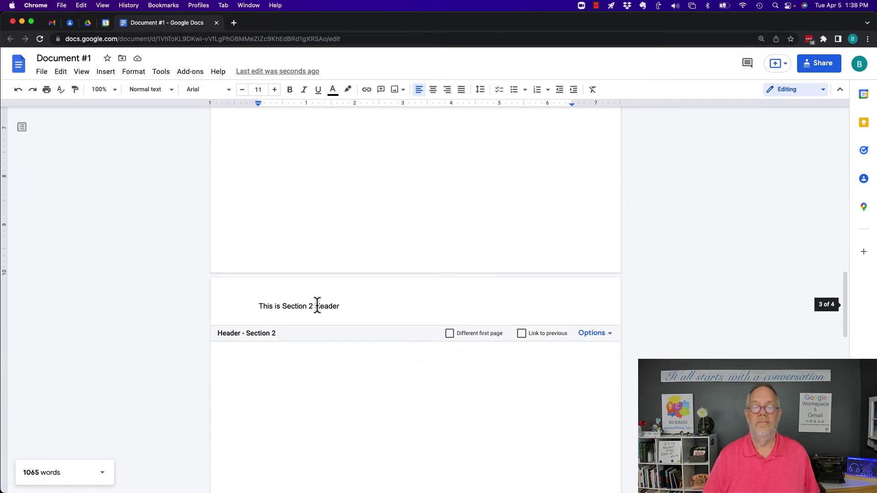
scroll(411, 315, "up", 10)
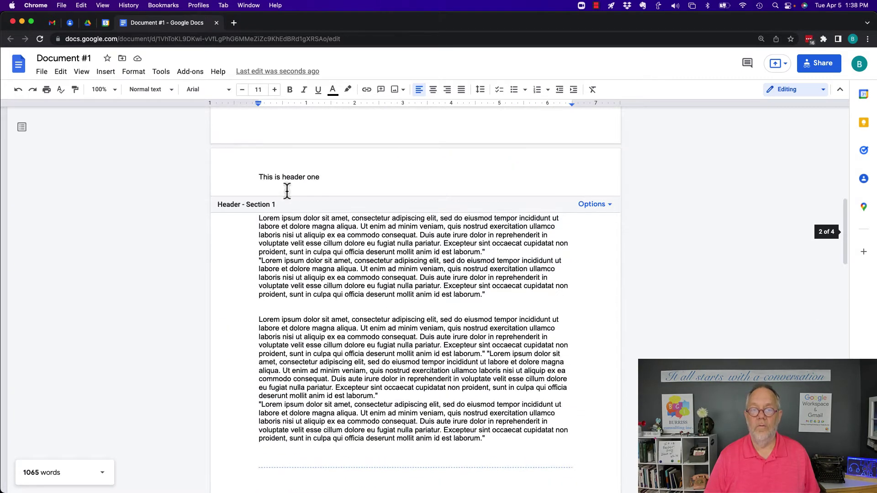
scroll(352, 284, "down", 10)
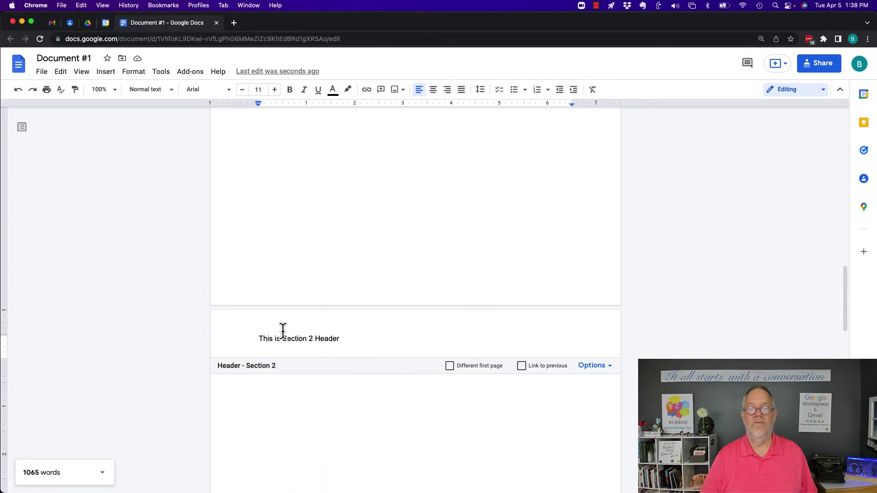
left_click(392, 415)
scroll(393, 416, "down", 10)
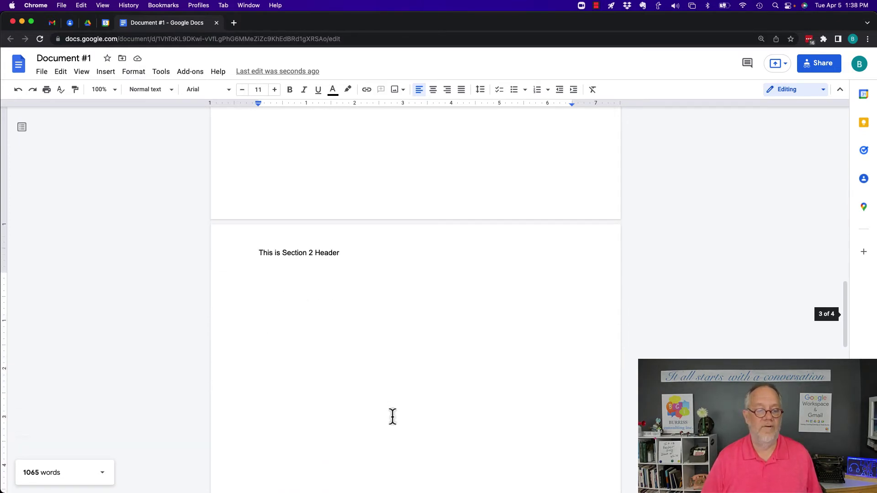
scroll(392, 416, "down", 2)
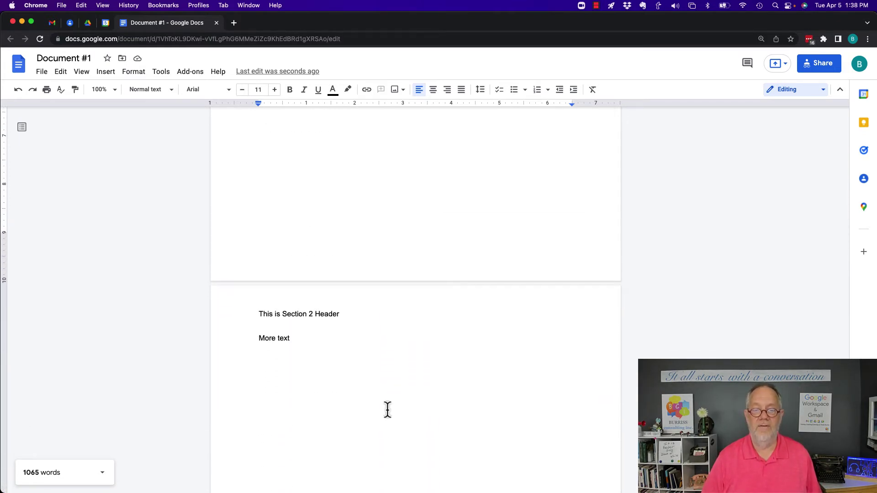
Replace the Section 2 header line with 'This is section 3 Header'.
left_click(298, 316)
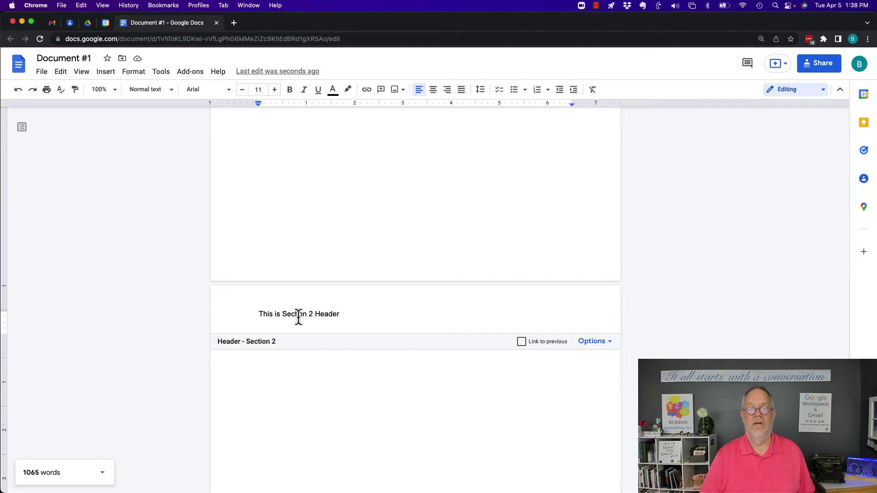
triple_click(299, 316)
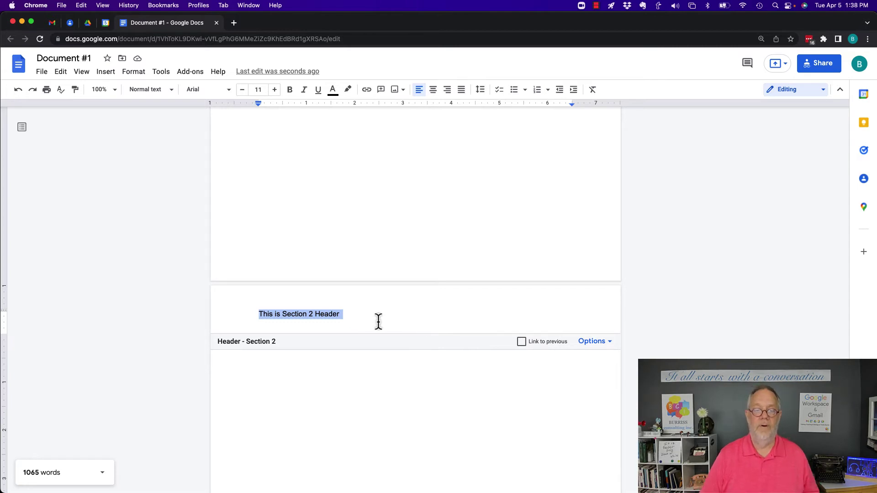
scroll(376, 315, "down", 2)
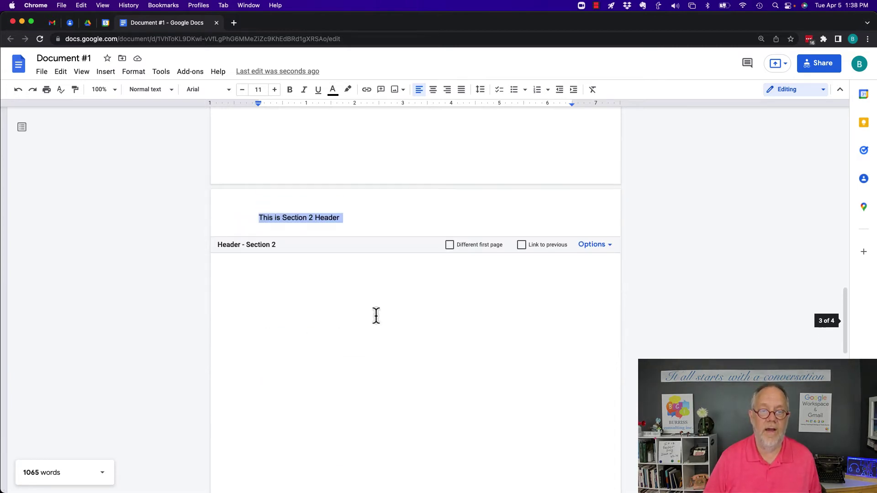
scroll(376, 316, "up", 1)
scroll(378, 308, "up", 5)
scroll(377, 308, "down", 2)
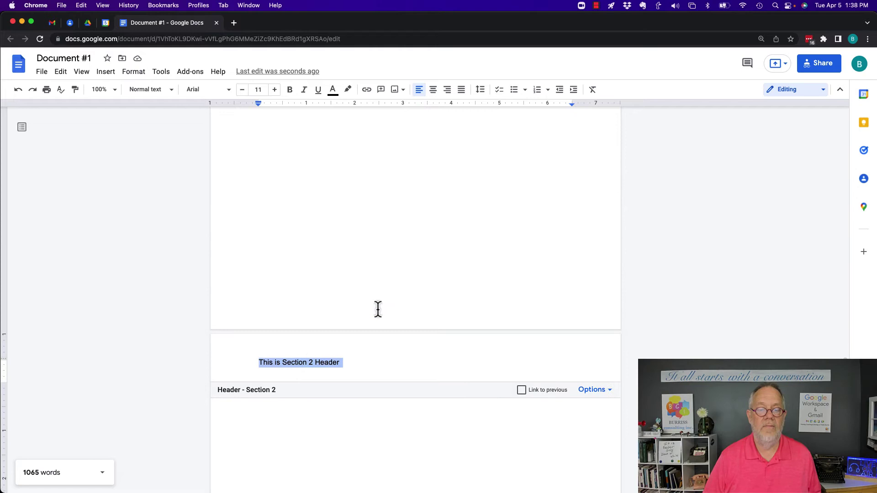
type("This")
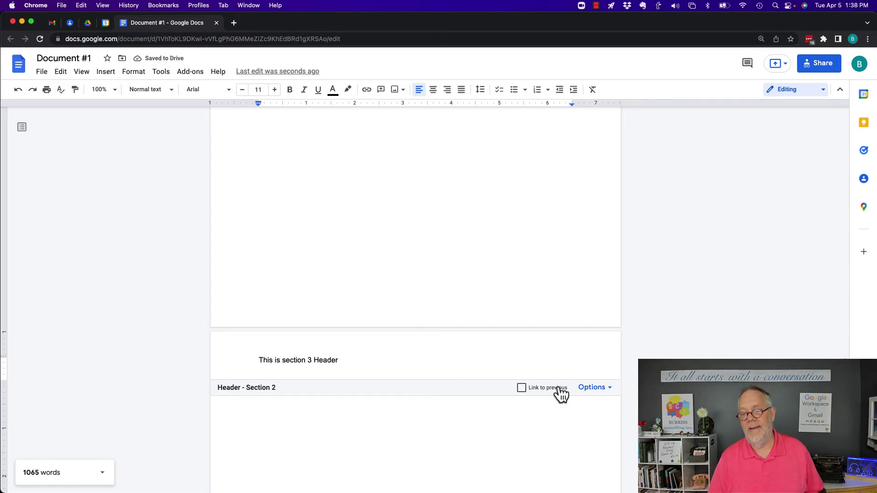
left_click(592, 388)
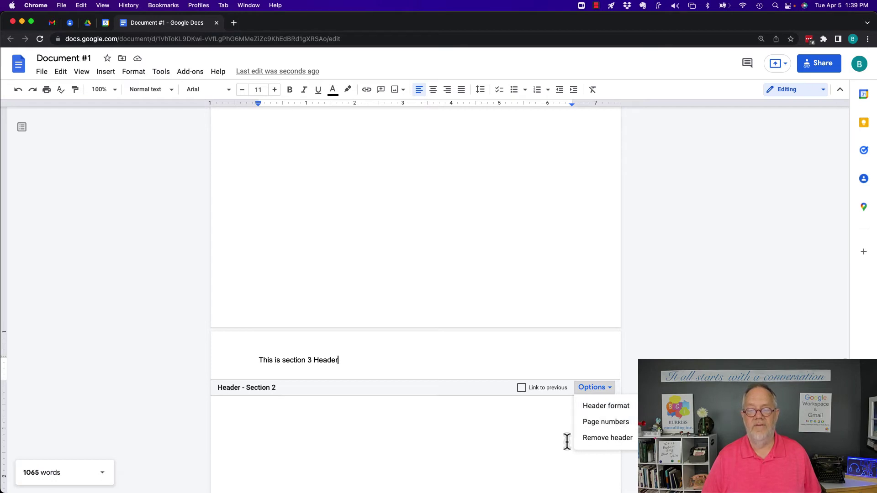
left_click(448, 431)
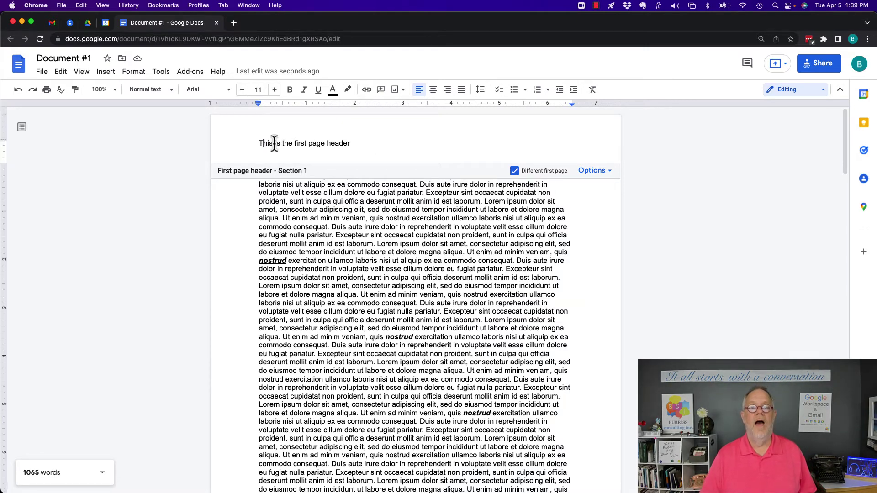
left_click_drag(264, 145, 374, 141)
scroll(361, 274, "down", 7)
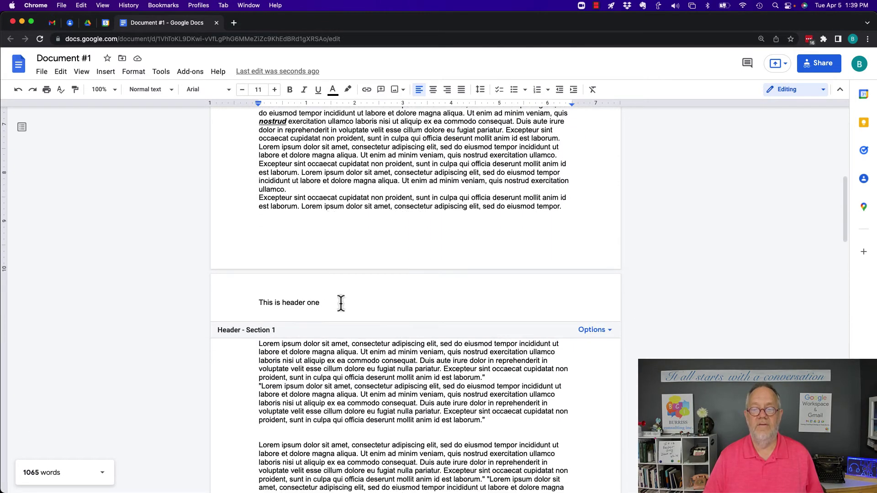
scroll(341, 303, "down", 1)
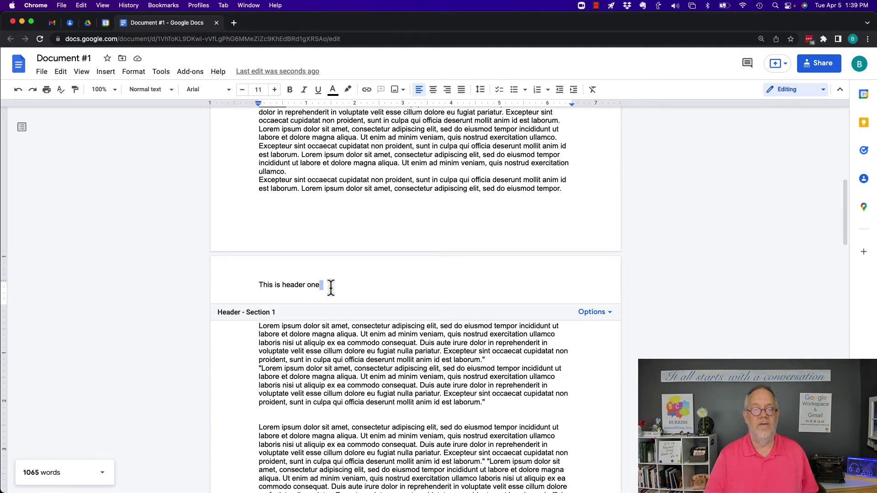
scroll(331, 287, "down", 10)
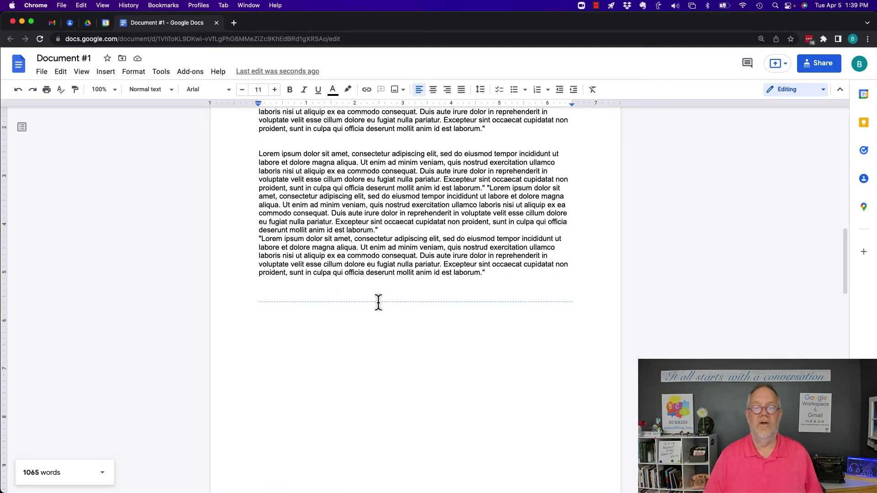
scroll(379, 301, "down", 8)
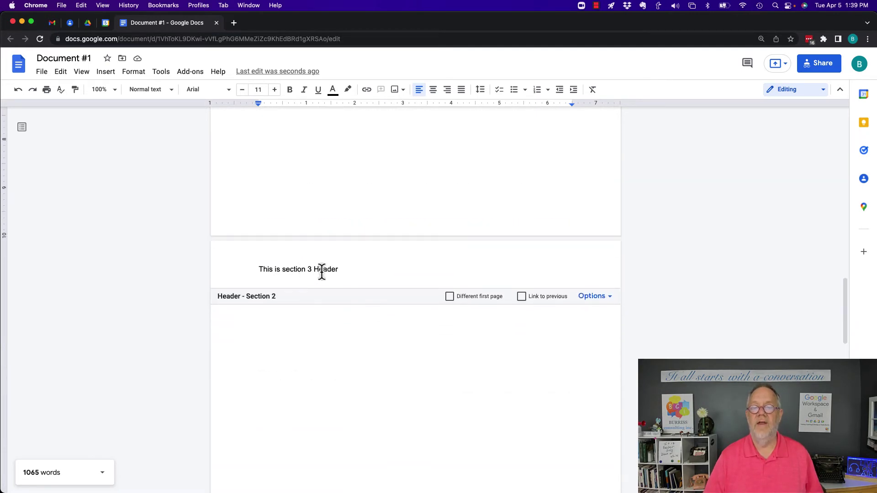
scroll(321, 272, "down", 2)
scroll(321, 272, "up", 5)
scroll(286, 327, "down", 2)
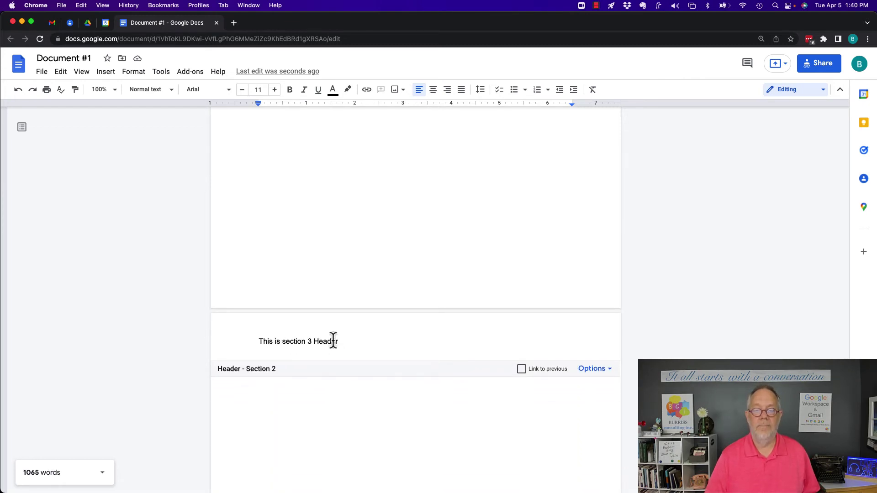
scroll(333, 341, "down", 10)
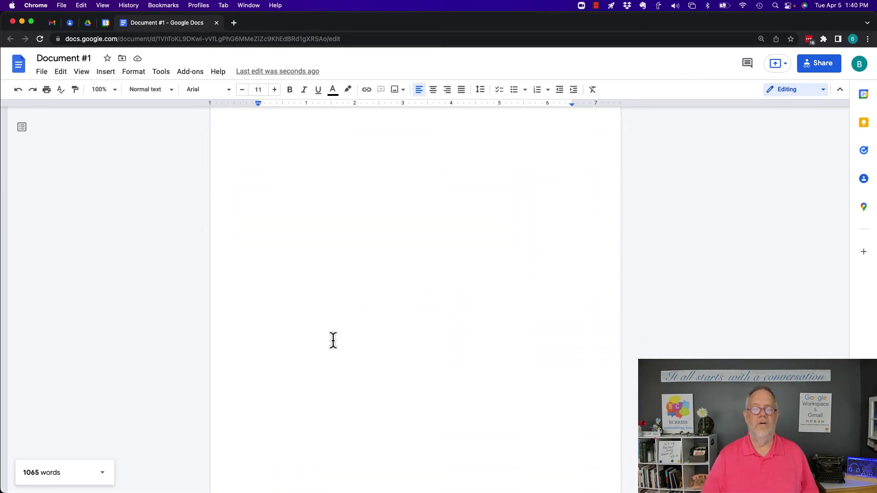
scroll(334, 341, "down", 4)
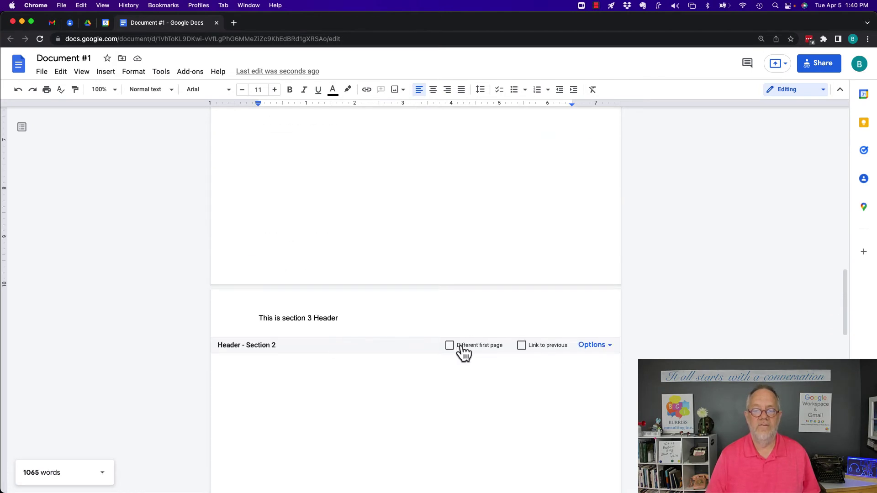
Turn on Different first page for Section 2 and check the following page's section 3 header.
left_click(450, 346)
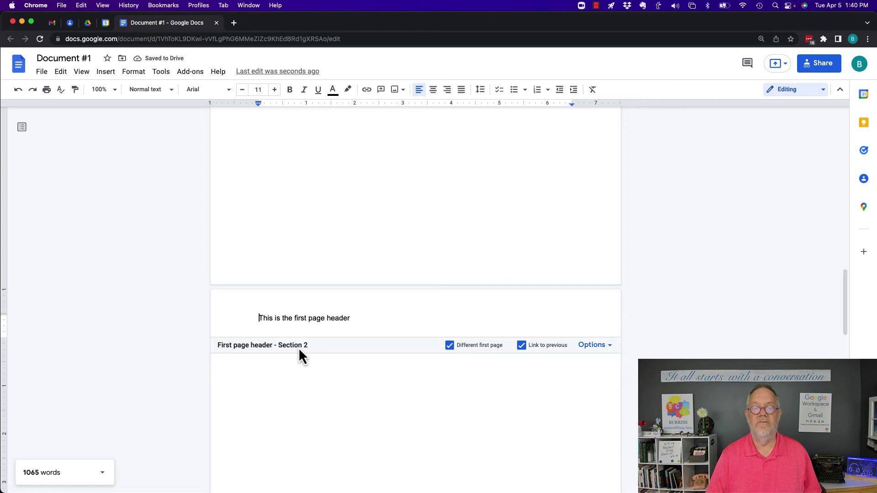
scroll(299, 351, "down", 10)
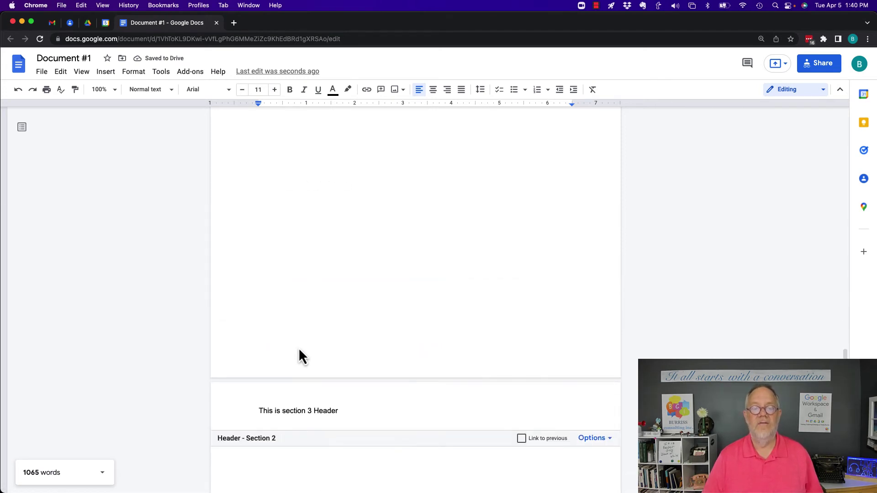
left_click(307, 376)
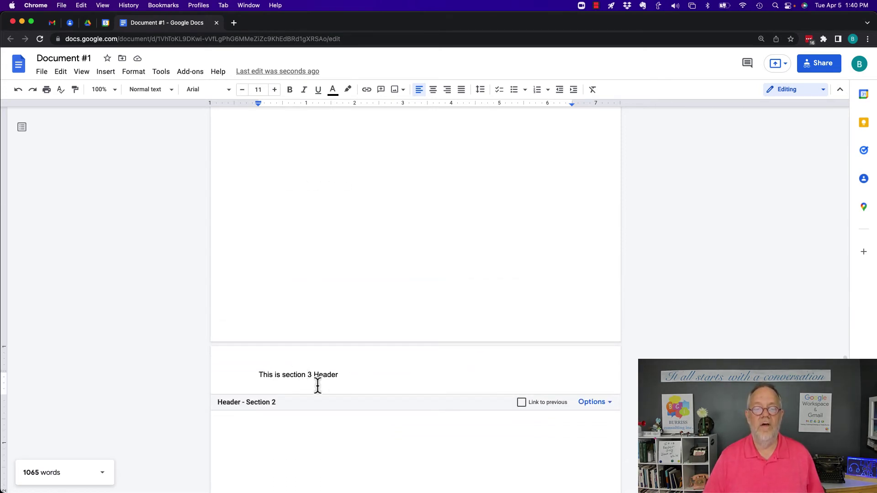
scroll(372, 376, "down", 8)
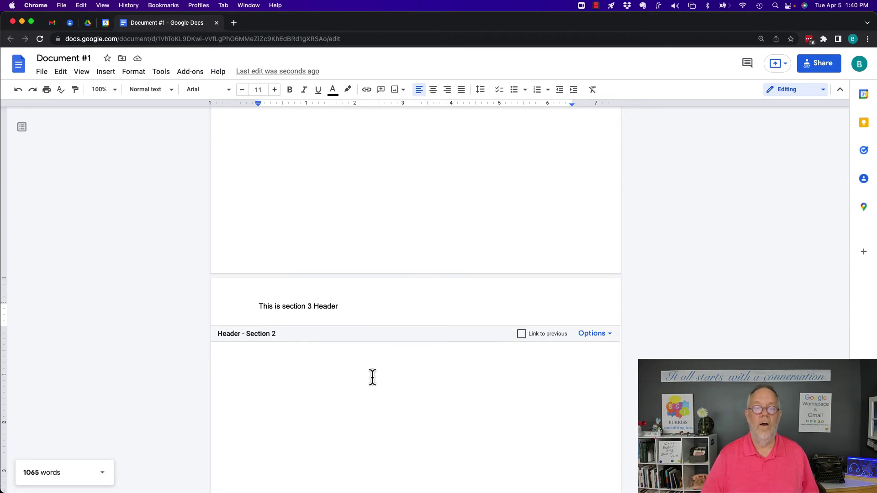
scroll(372, 377, "up", 15)
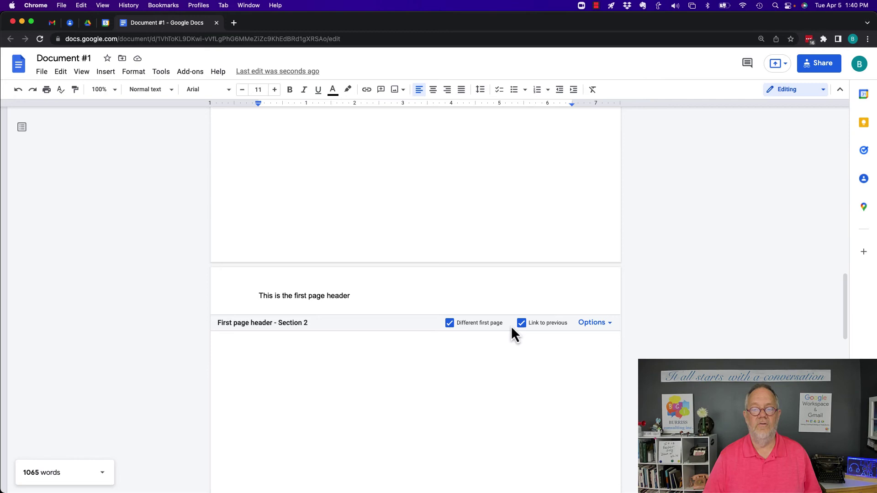
Turn off Different first page for Section 2 and select 'section' in its header.
left_click(450, 327)
scroll(451, 328, "up", 5)
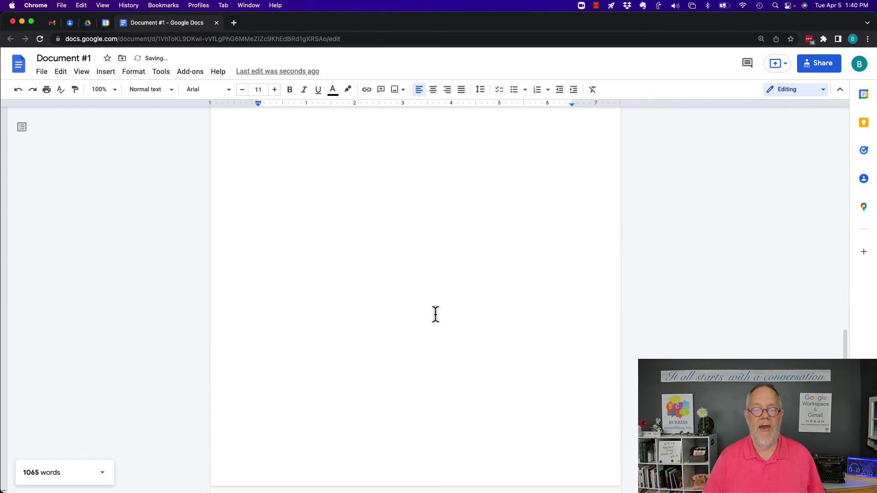
scroll(434, 313, "down", 5)
scroll(434, 313, "up", 1)
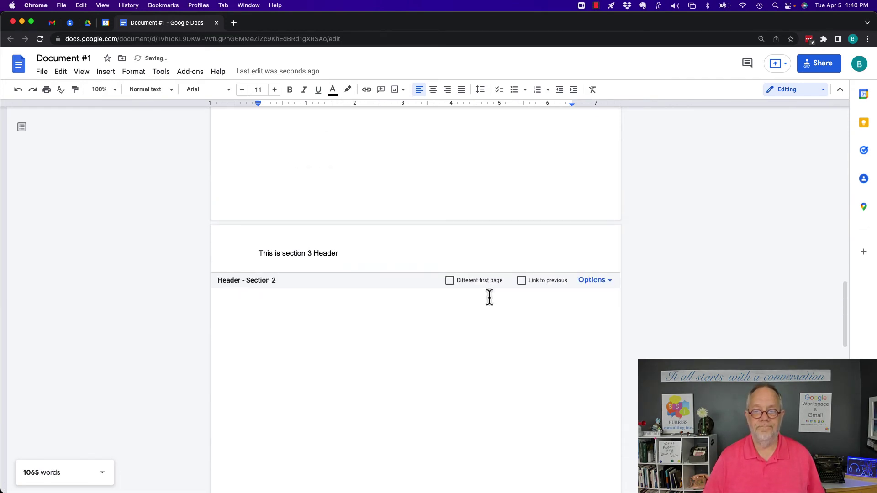
double_click(300, 253)
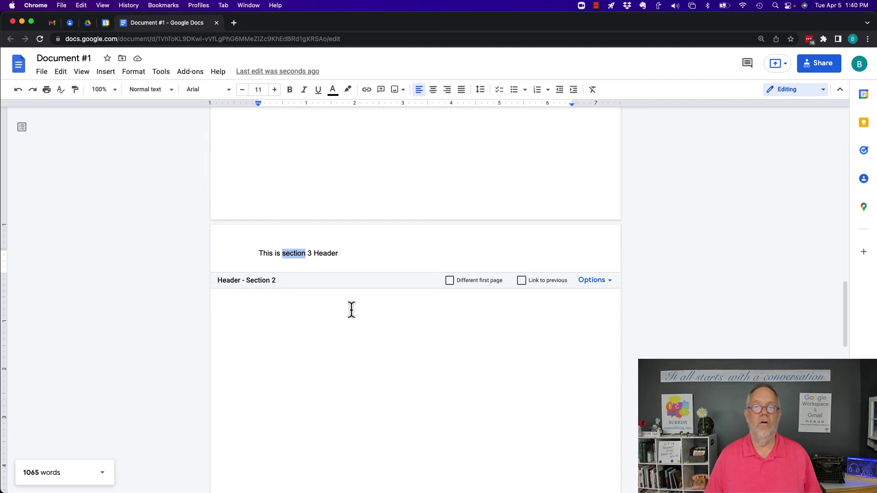
scroll(351, 311, "down", 15)
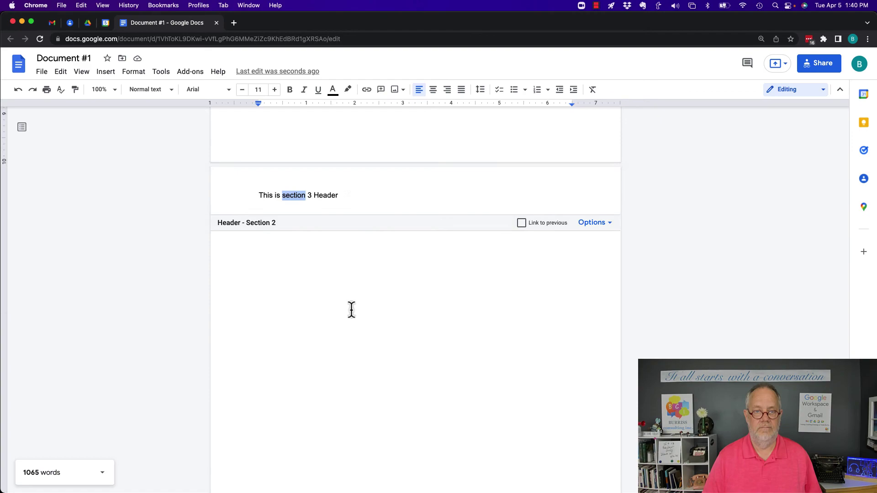
scroll(351, 310, "up", 15)
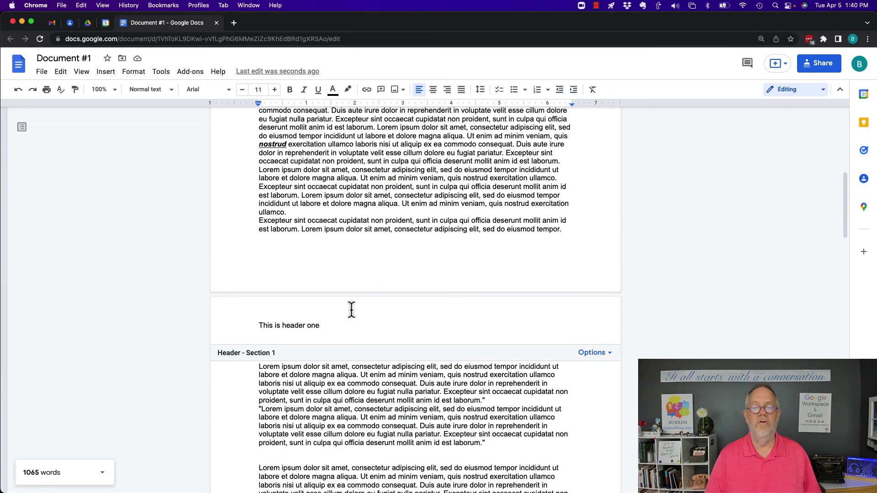
scroll(397, 433, "down", 15)
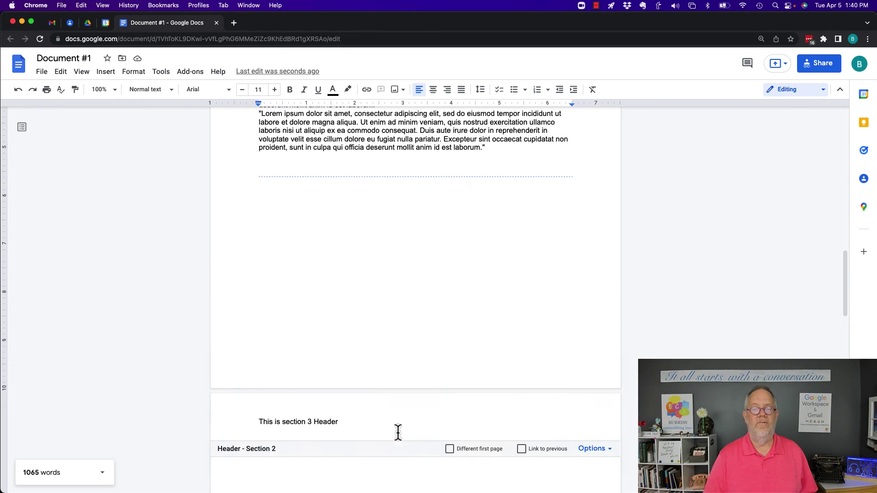